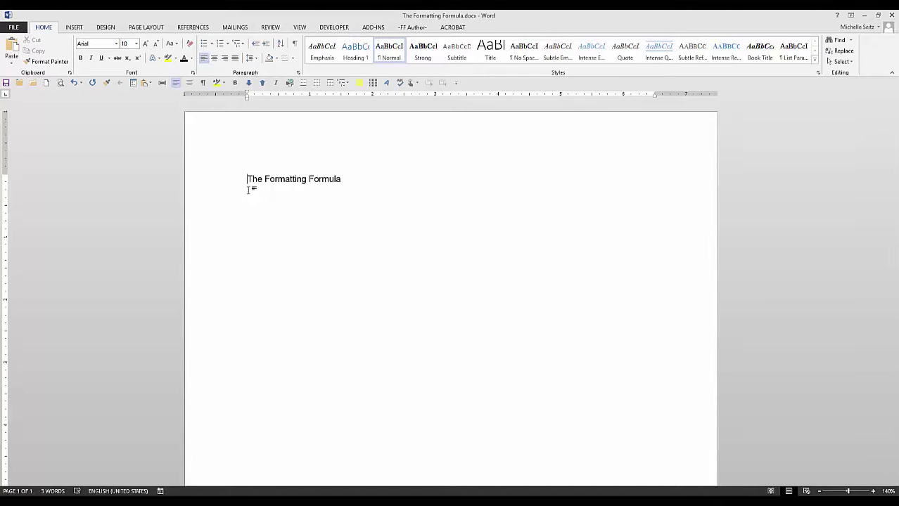
Set the title line in Times New Roman at 12 point.
key("ctrl+a")
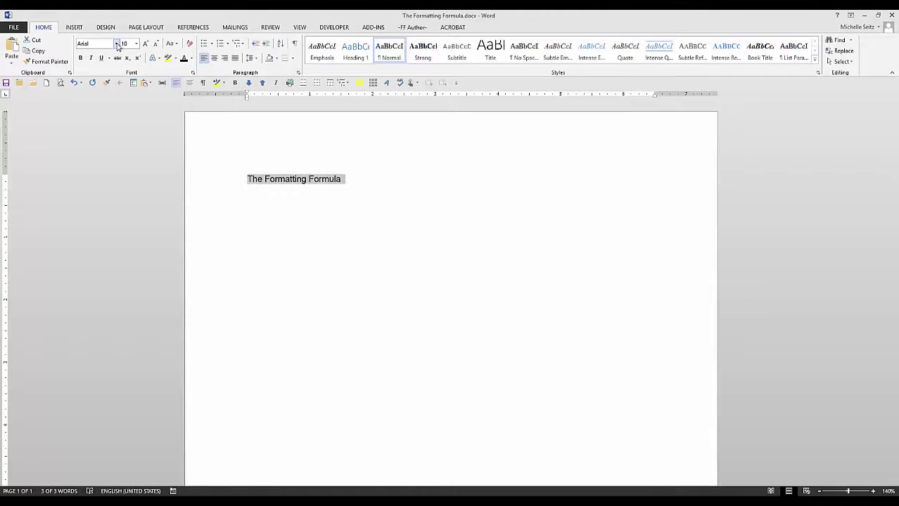
left_click(116, 43)
left_click(120, 100)
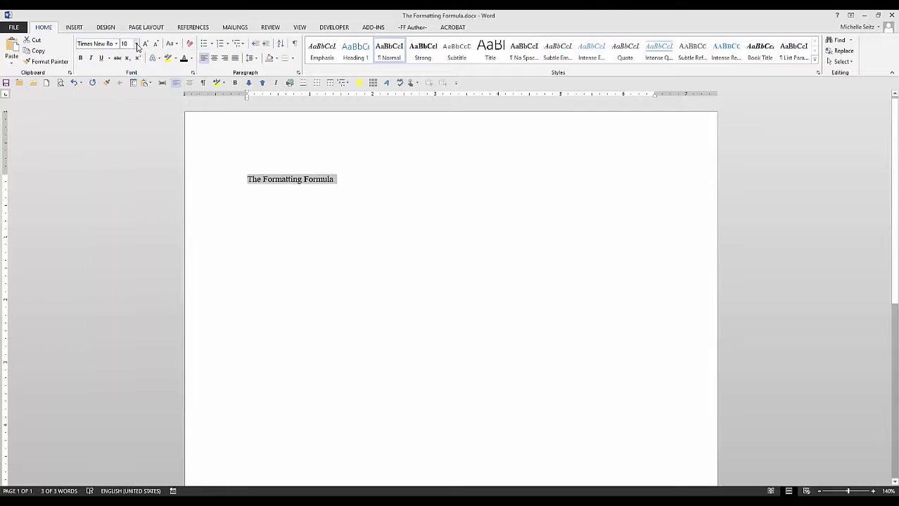
left_click(136, 43)
left_click(125, 89)
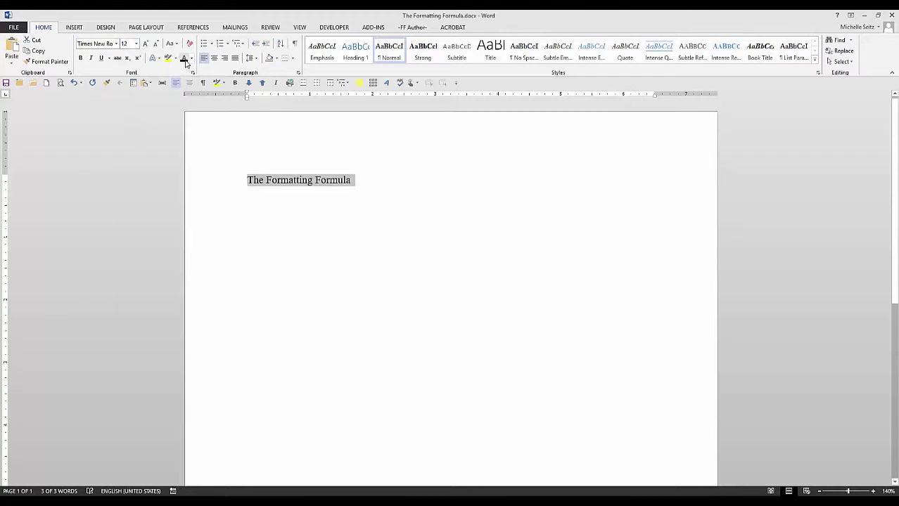
Reselect the title 'The Formatting Formula' to prepare it for inserting content.
left_click(340, 225)
left_click_drag(246, 180, 354, 181)
left_click(74, 27)
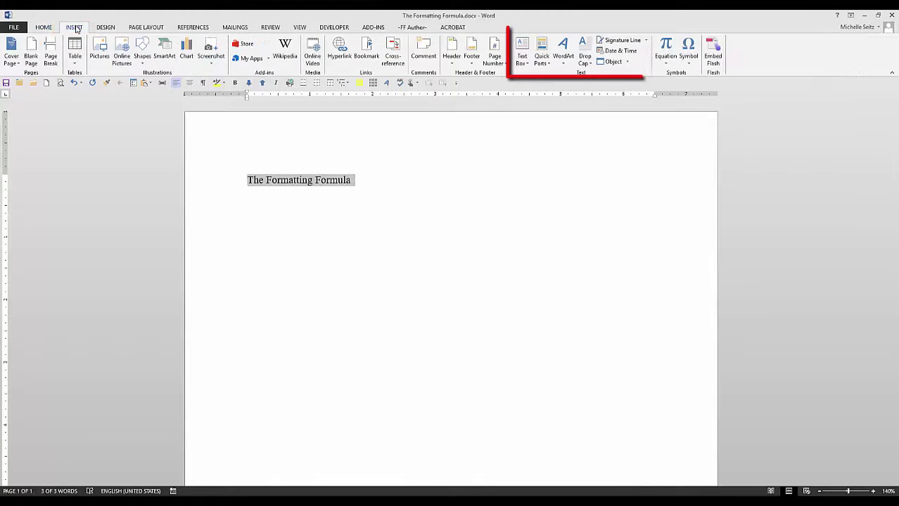
Save the selected title to the Quick Part Gallery as 'FF Company Name'.
left_click(550, 66)
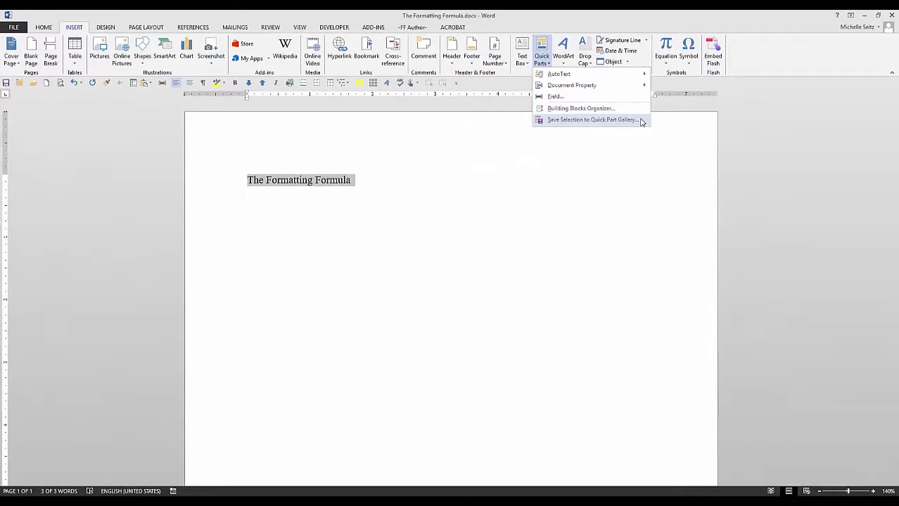
left_click(641, 121)
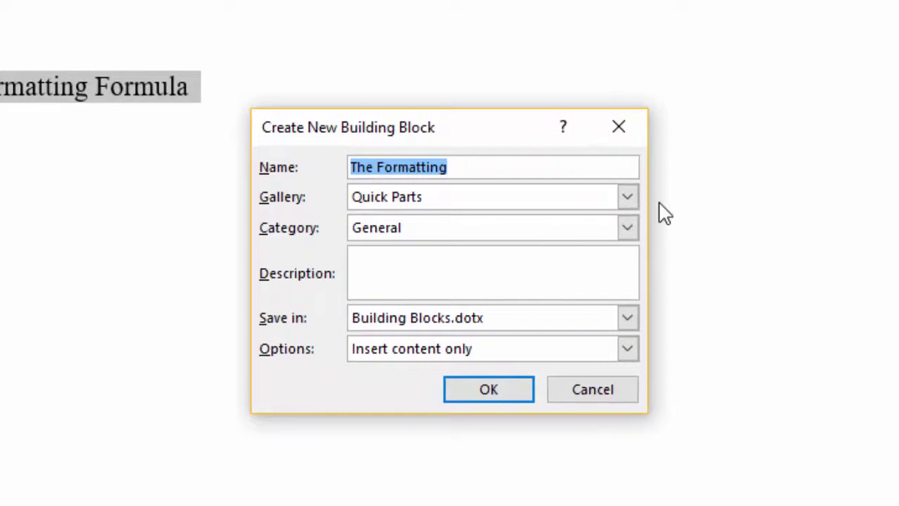
type("FF Company ")
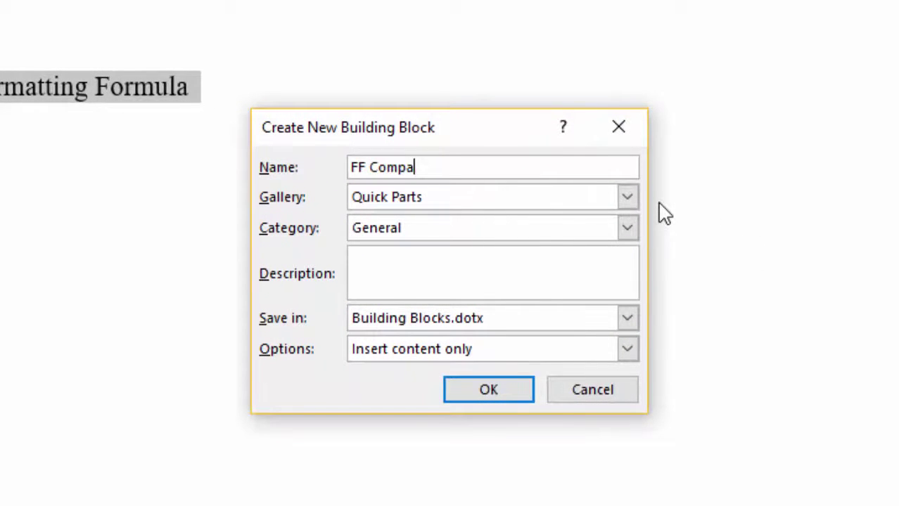
type("Name")
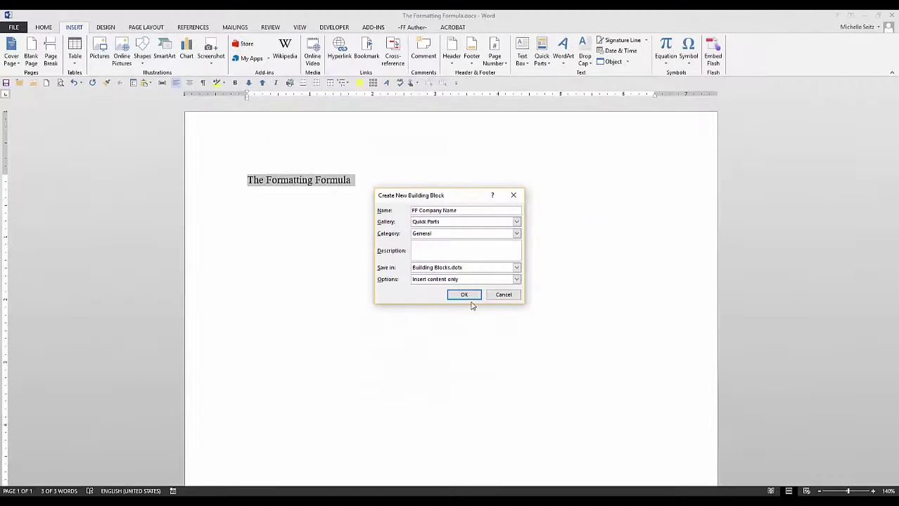
left_click(462, 296)
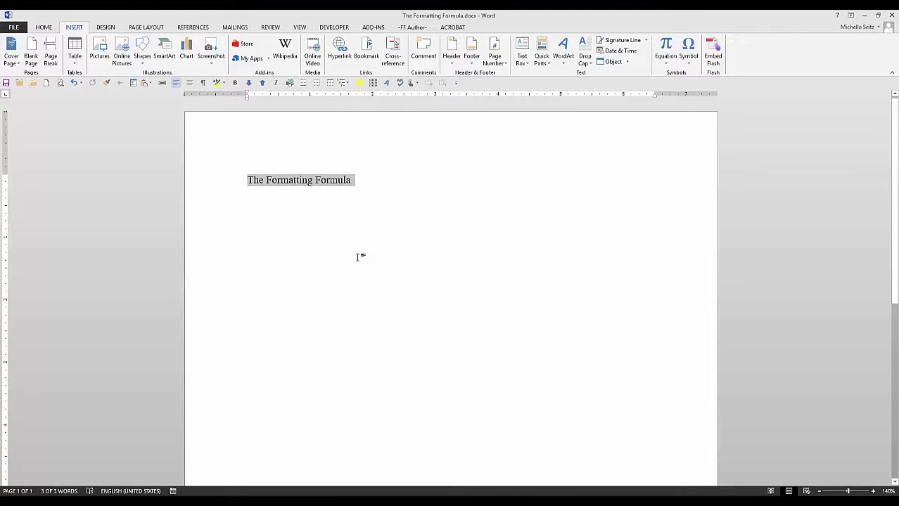
Insert the FF Company Name quick part atop FF Announcement and place the cursor after 2011.
key("Right")
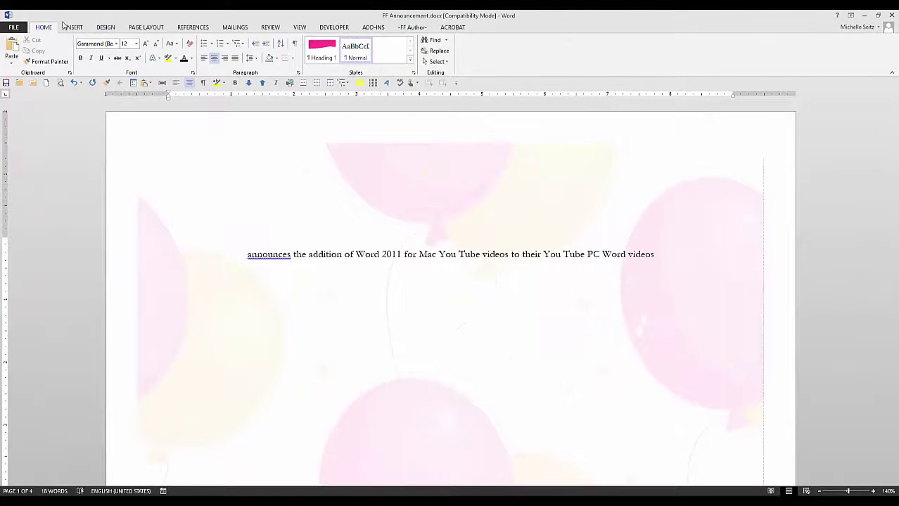
left_click(75, 27)
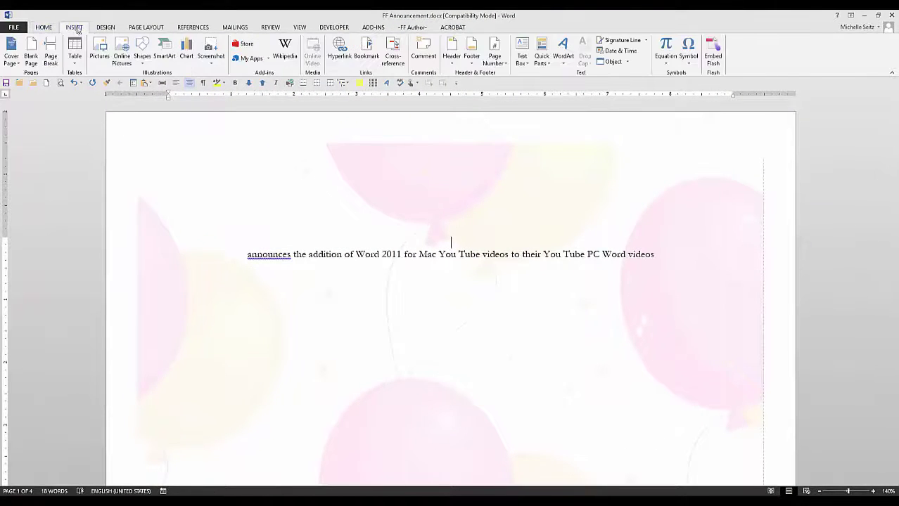
left_click(546, 65)
left_click(559, 110)
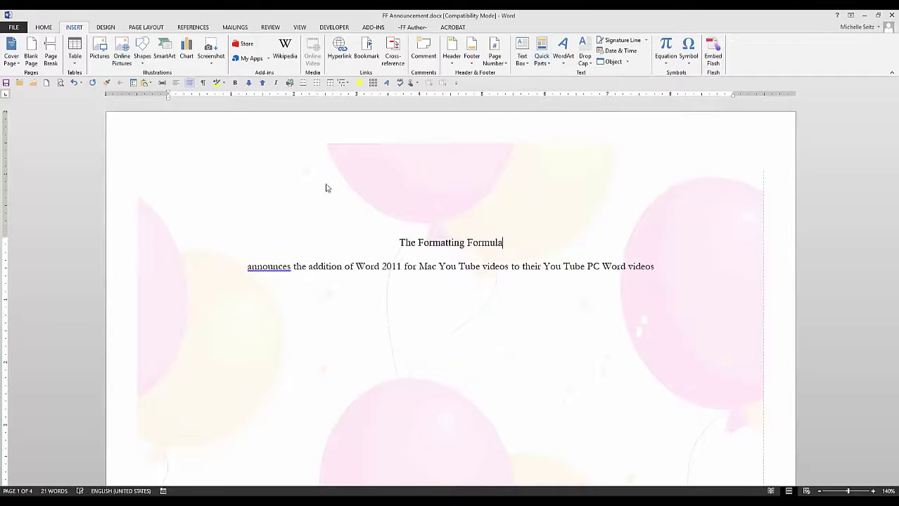
left_click(402, 277)
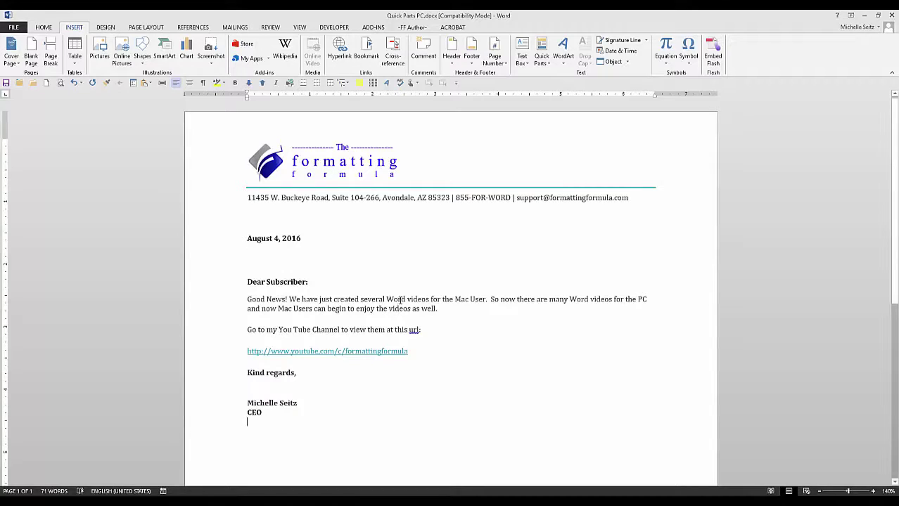
Select the letterhead logo and show the AutoText gallery under Quick Parts.
left_click(315, 166)
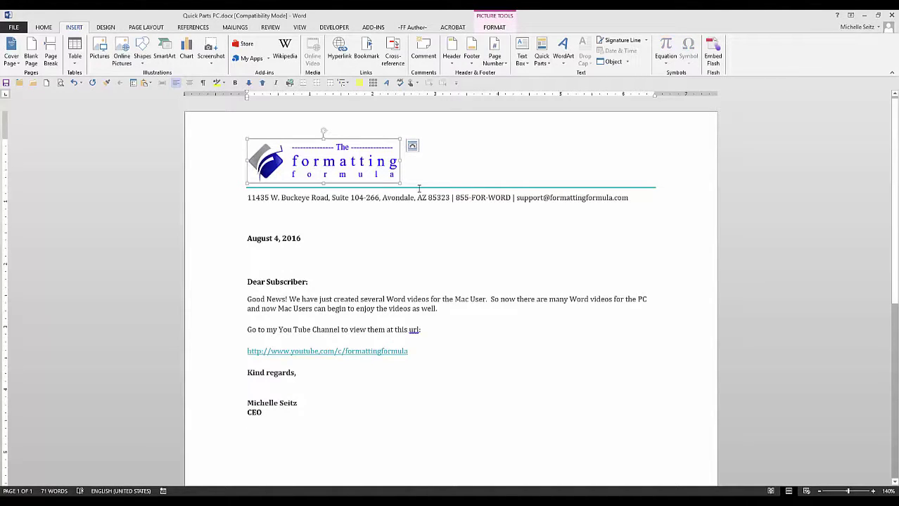
left_click(551, 65)
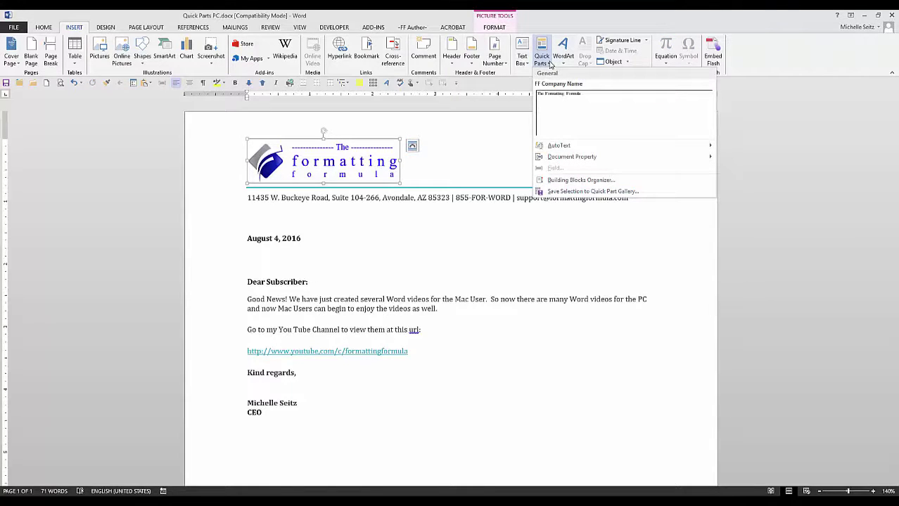
mouse_move(556, 147)
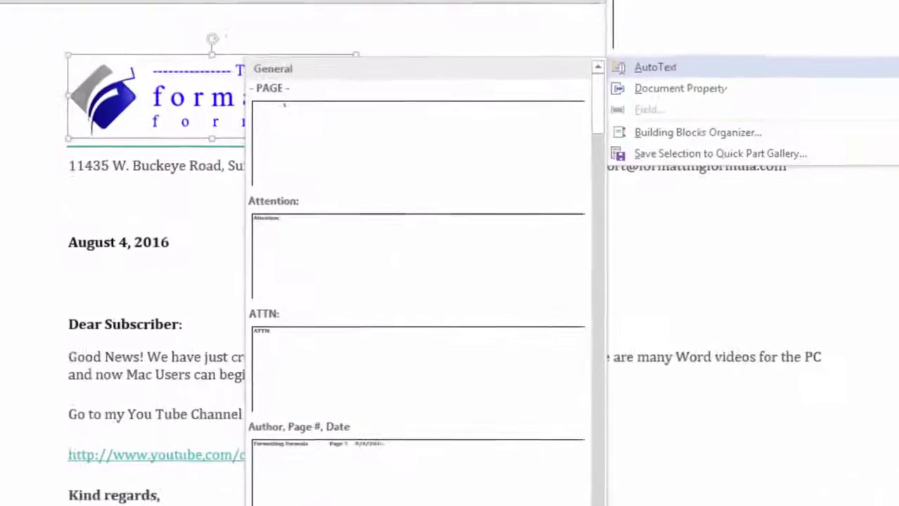
Save the logo as AutoText entry 'Logo' in a new 'Formatting Formula' category.
key("s")
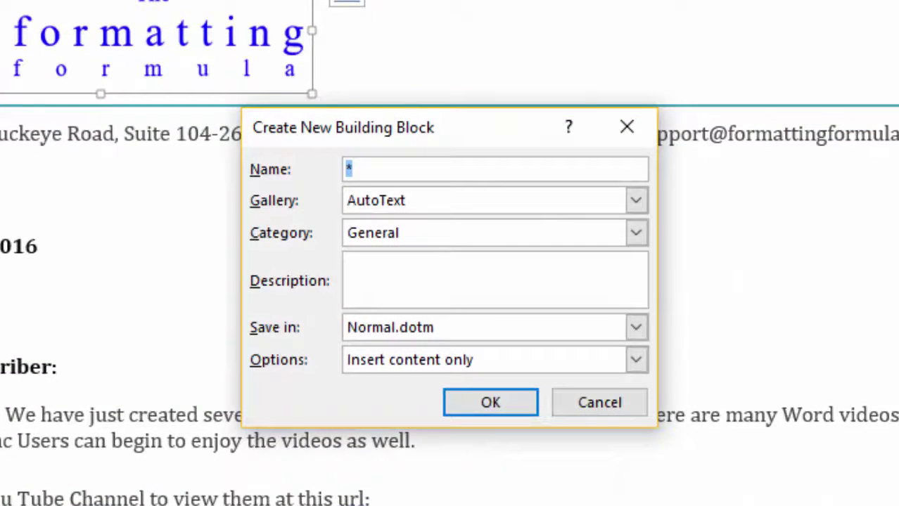
type("Logo")
left_click(636, 232)
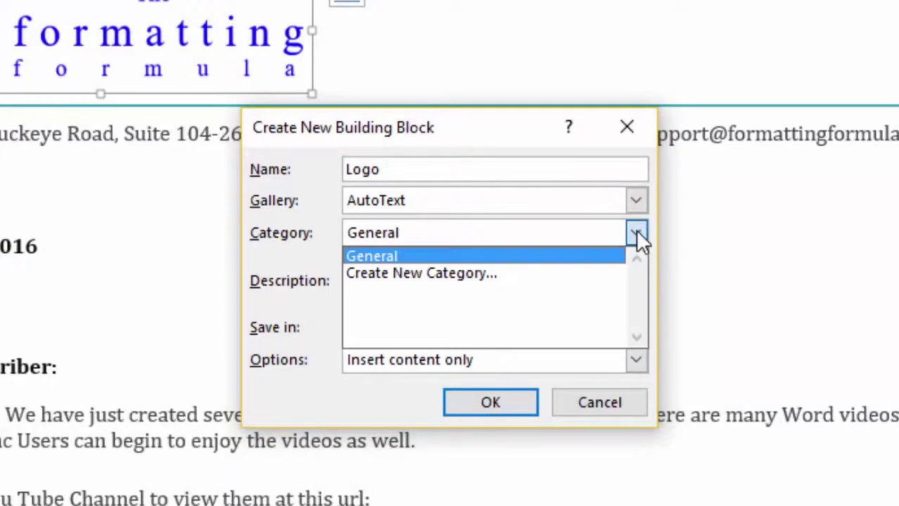
left_click(549, 275)
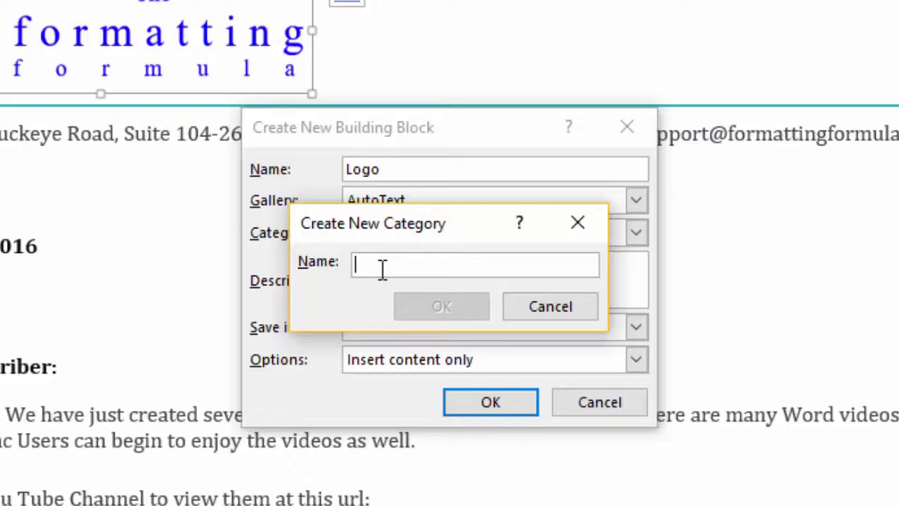
type("F")
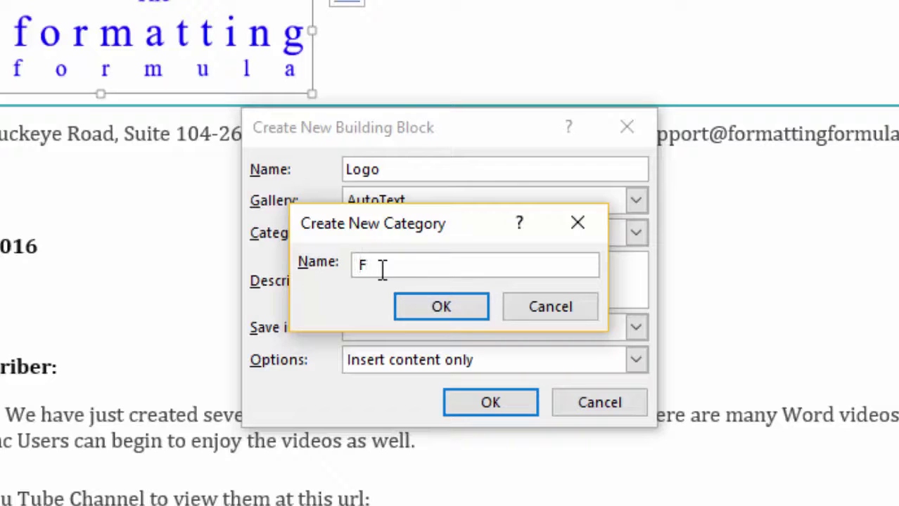
type("ormatting")
type("Formula")
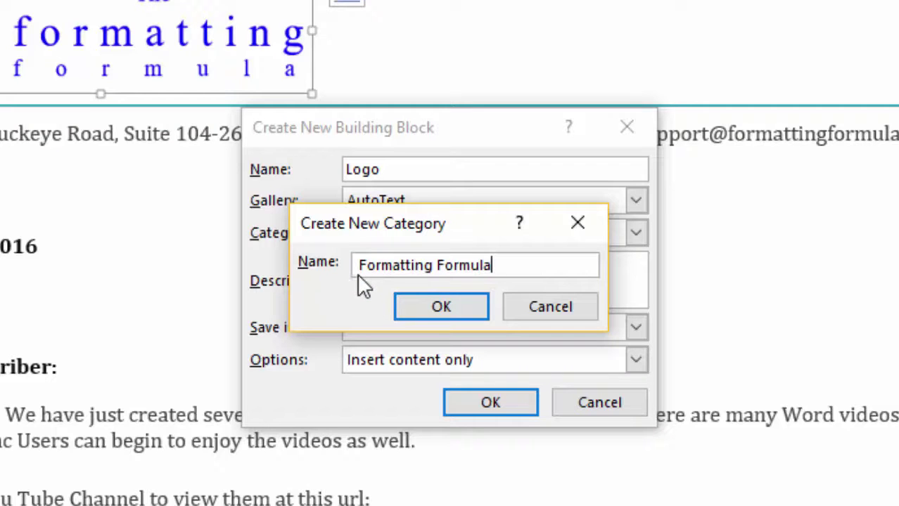
left_click(443, 308)
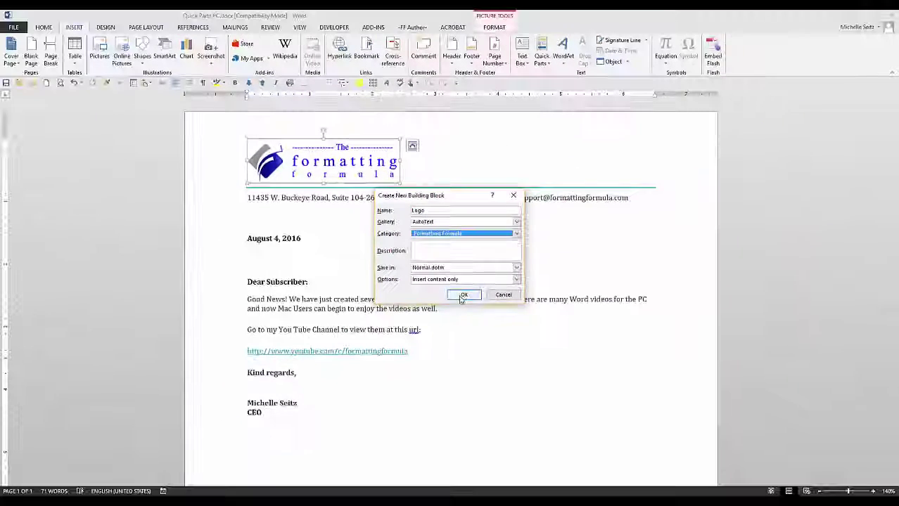
left_click(488, 407)
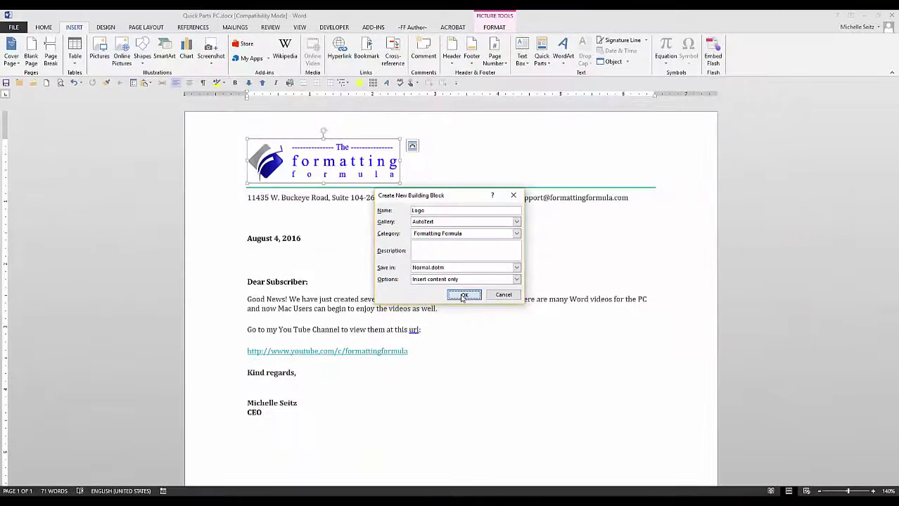
left_click(442, 360)
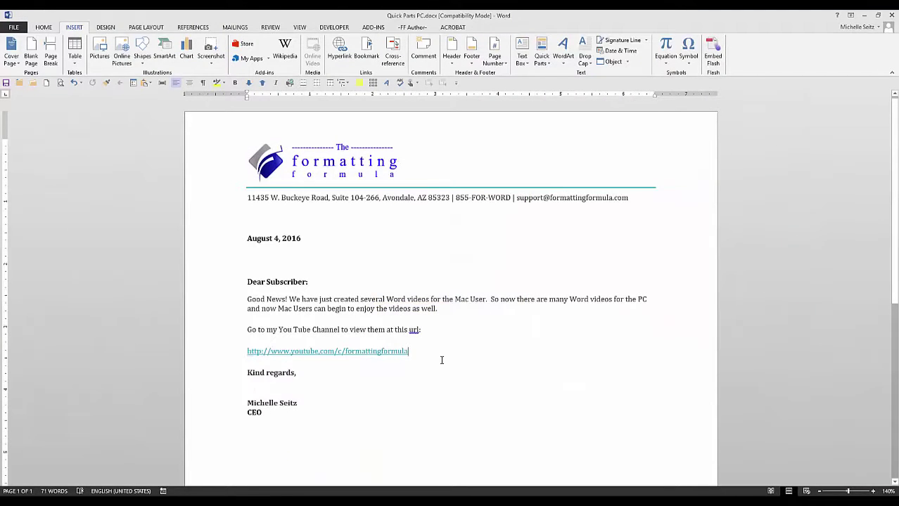
left_click(542, 56)
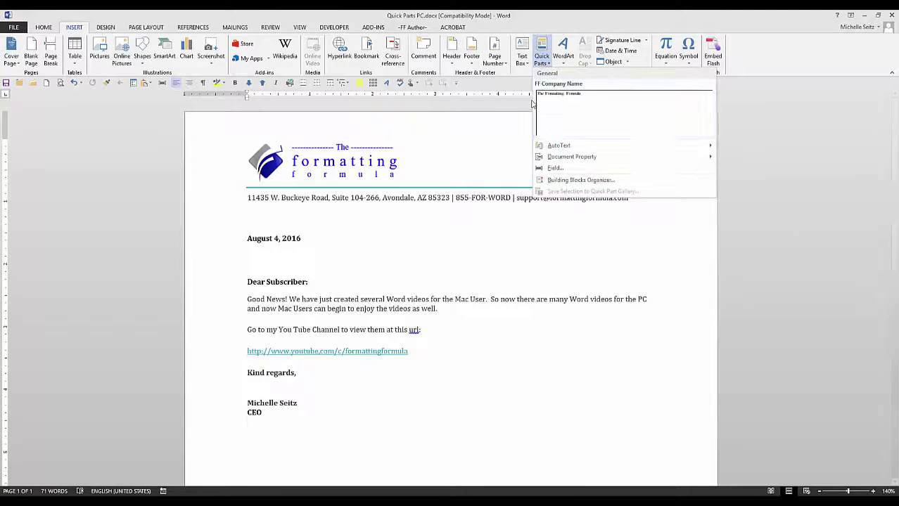
mouse_move(551, 146)
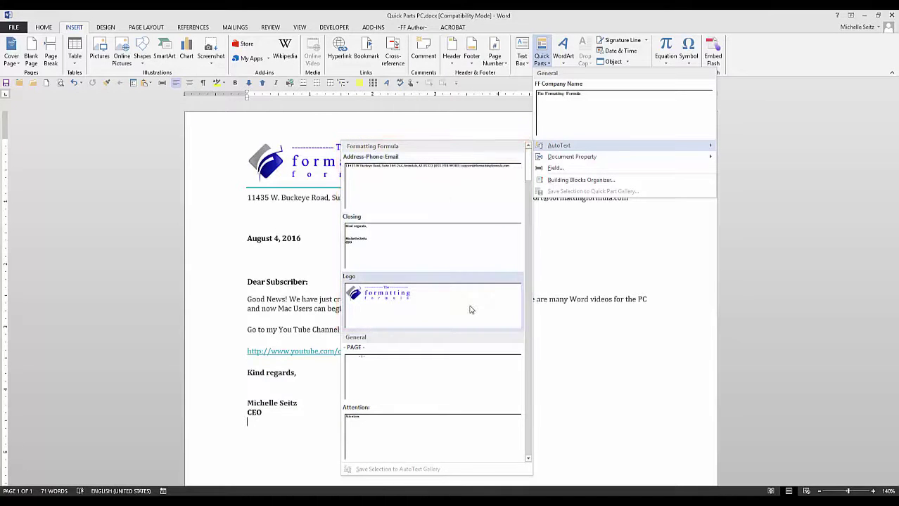
left_click(656, 329)
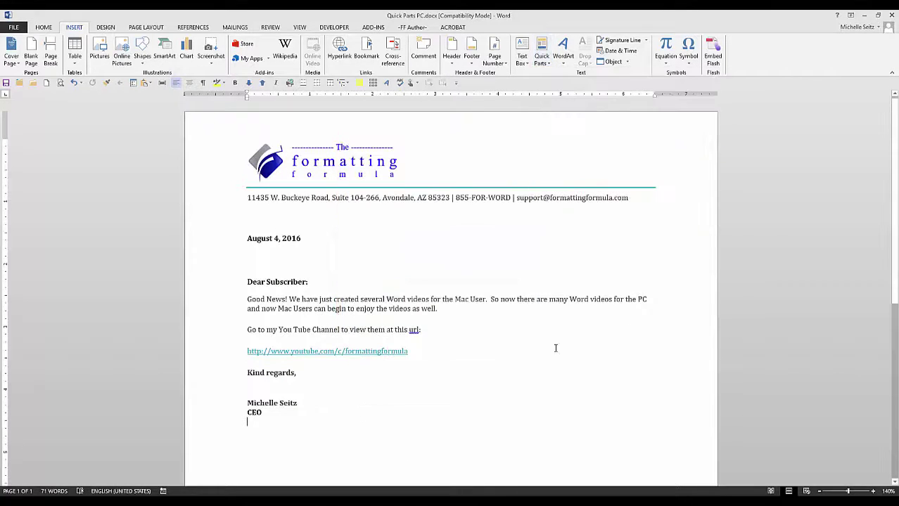